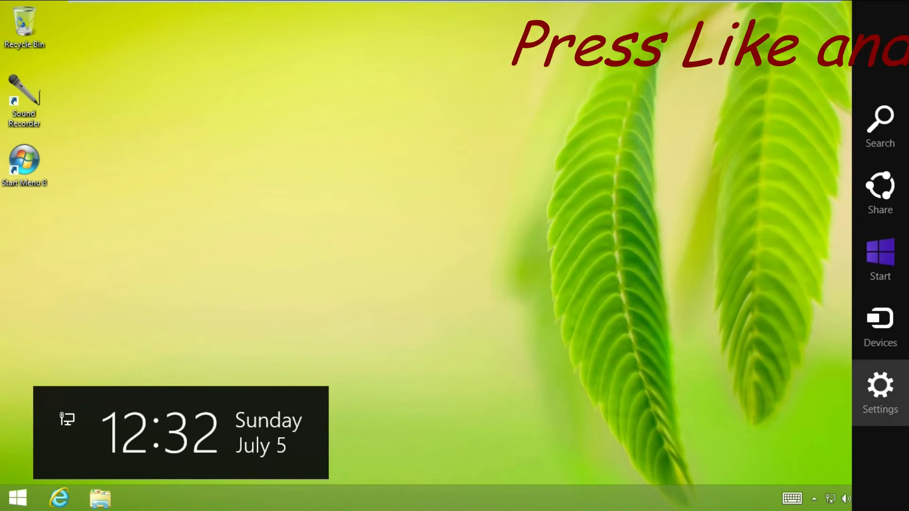
Open the Settings charm pane from the charms bar.
left_click(880, 391)
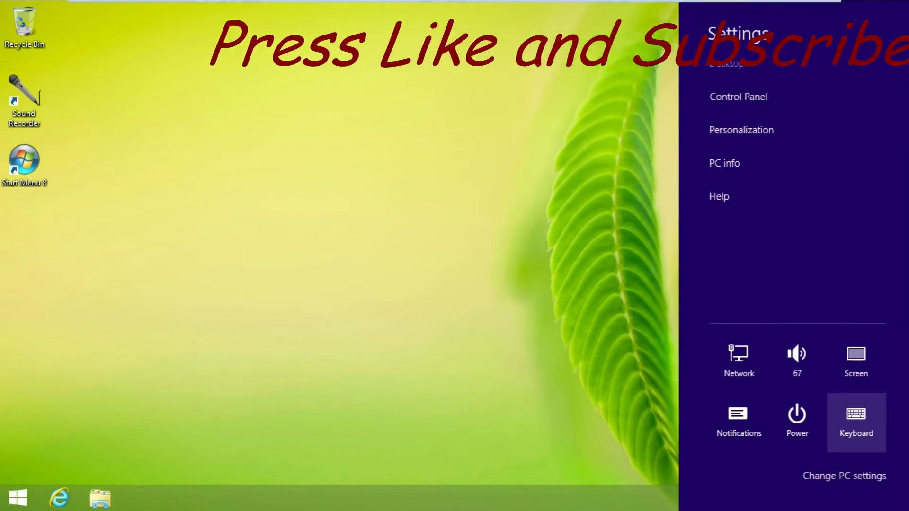
Go to PC settings > Accounts > Sign-in options and choose to add a picture password.
left_click(839, 476)
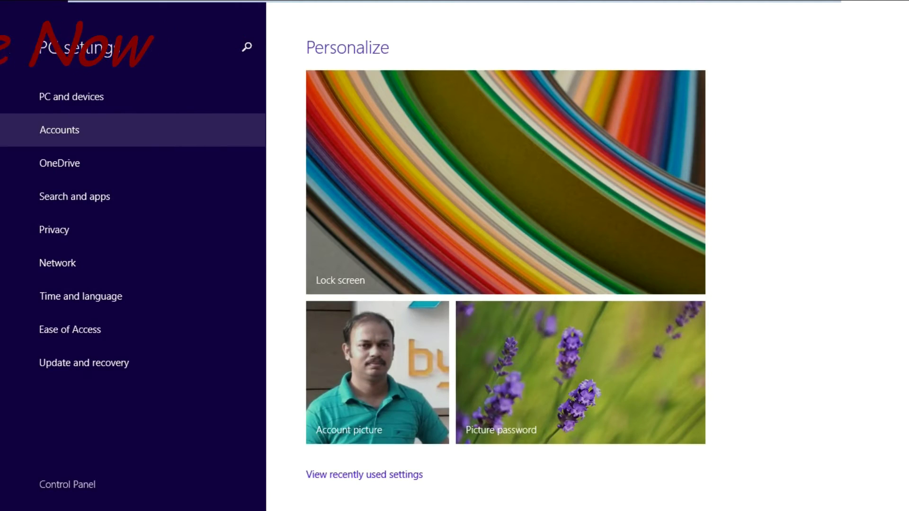
left_click(59, 129)
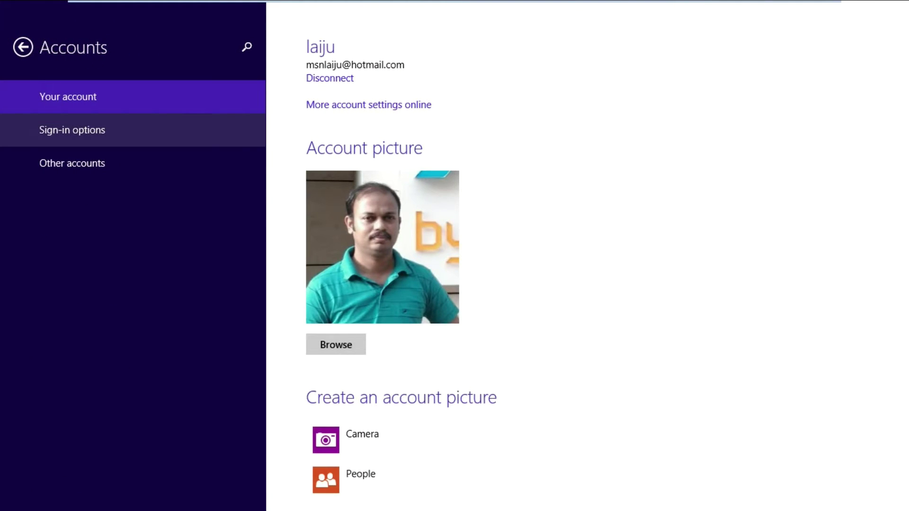
left_click(72, 129)
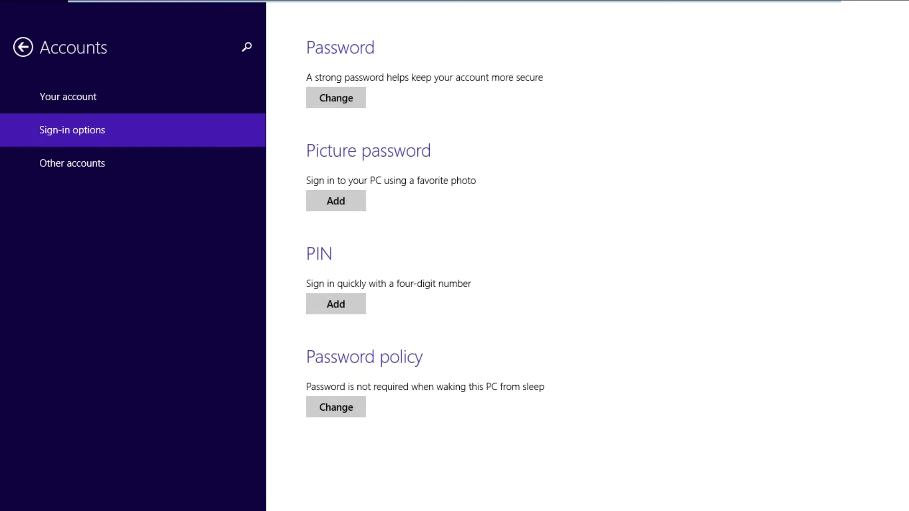
left_click(335, 201)
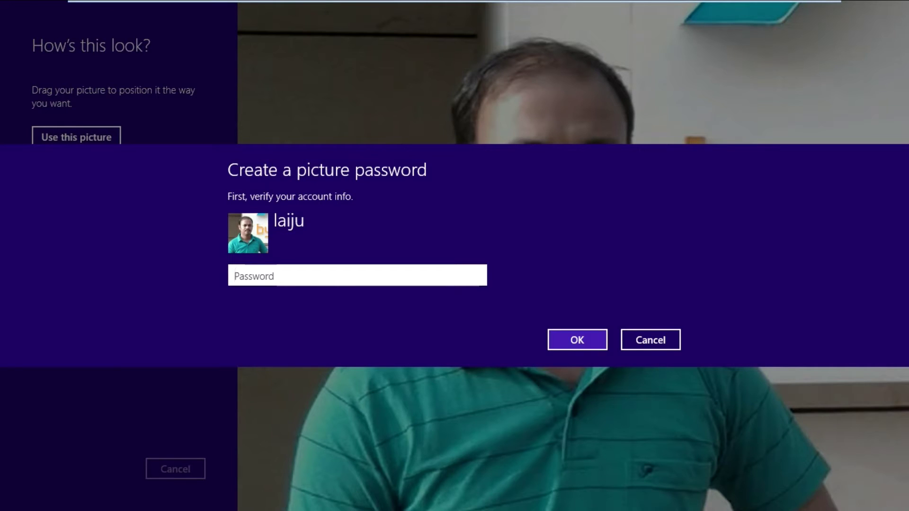
type("••")
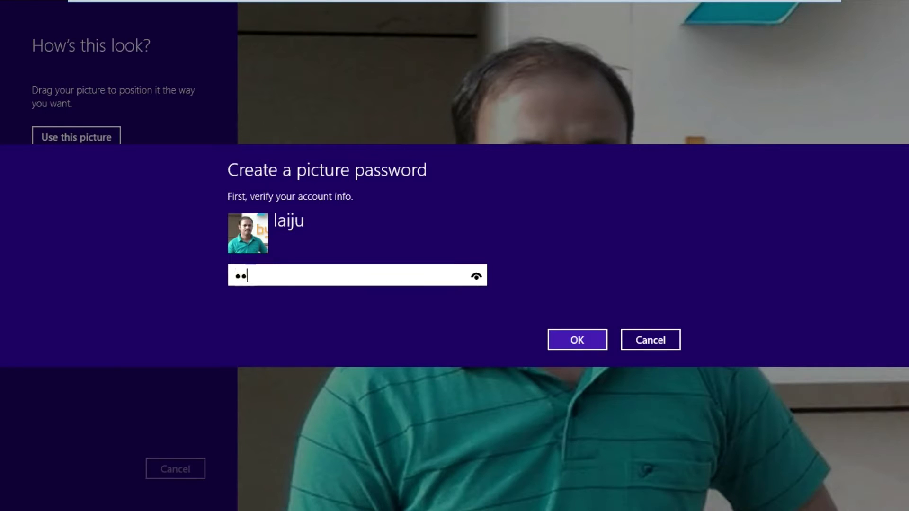
type("•••••••")
type("••")
Submit the account password to verify and begin the picture password setup.
key("Return")
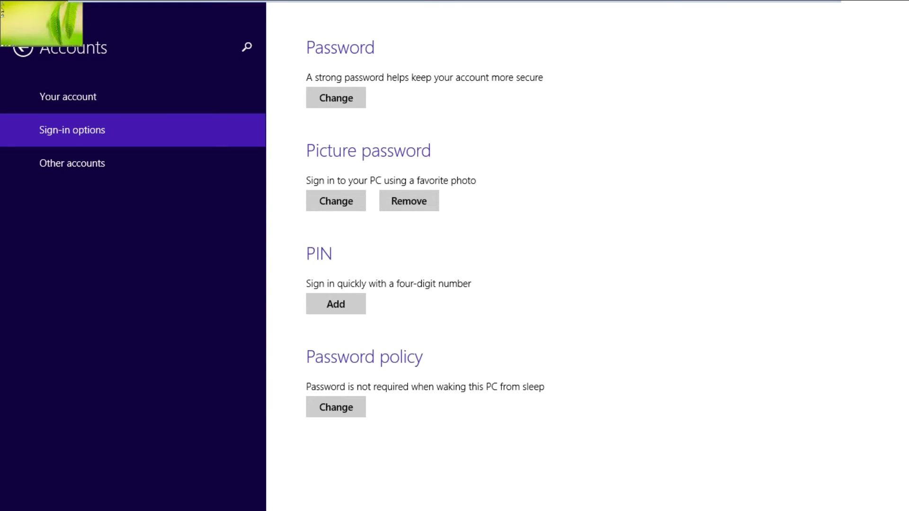
Return to the Windows desktop with the new picture password in place.
left_click(41, 24)
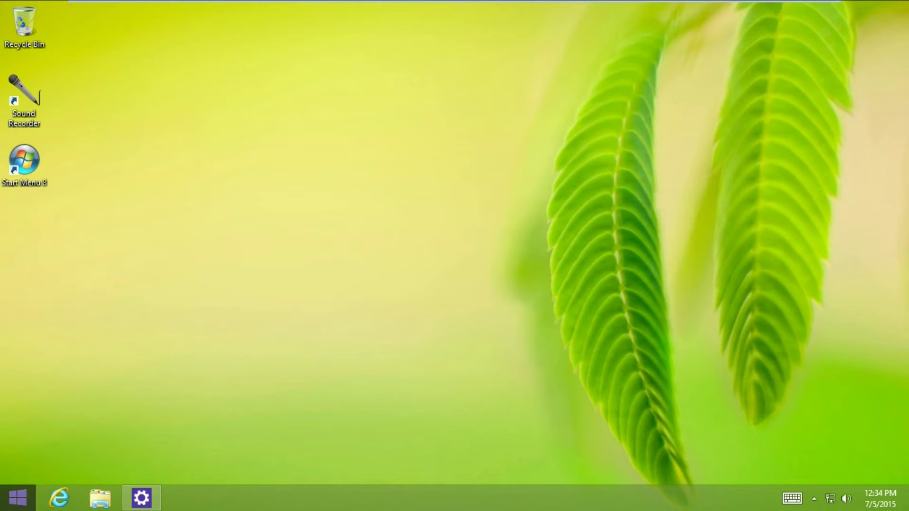
Log off the account using Start Menu 8's Shut down options.
left_click(18, 498)
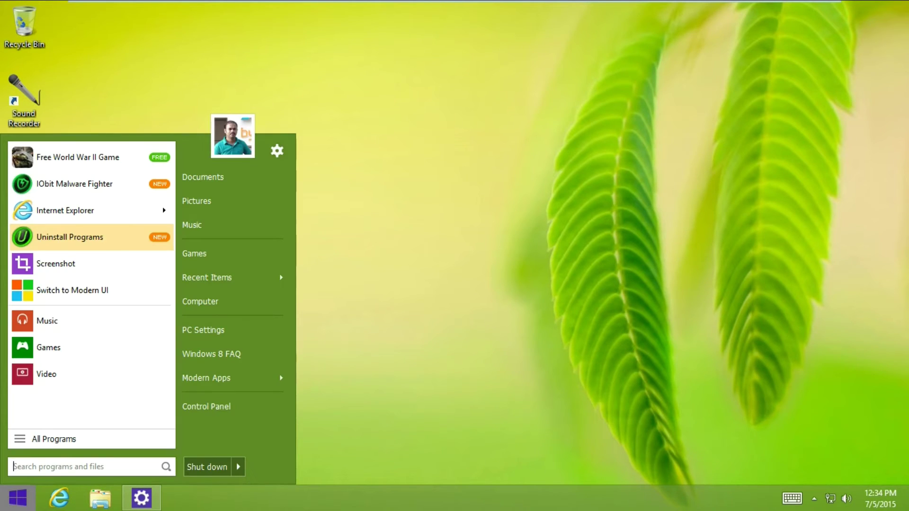
left_click(238, 467)
left_click(279, 367)
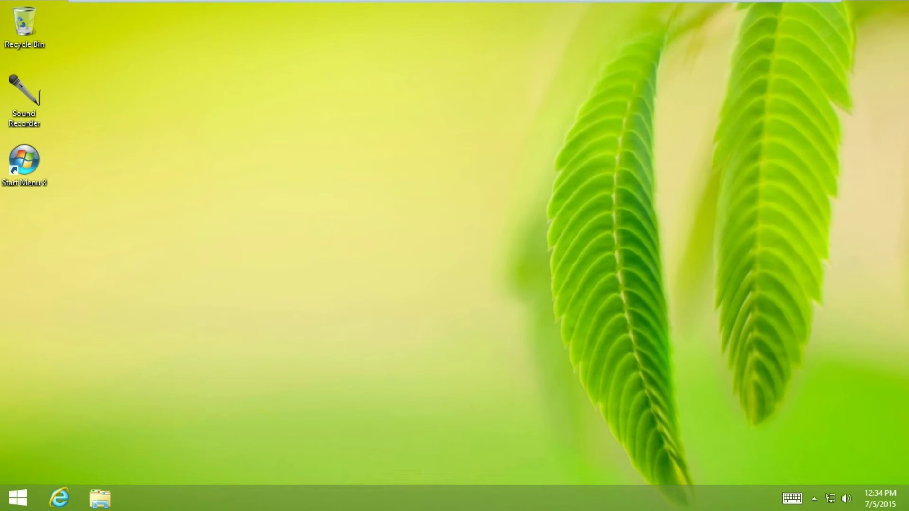
Switch to the Modern UI Start screen and open the user tile menu to sign out.
key("super")
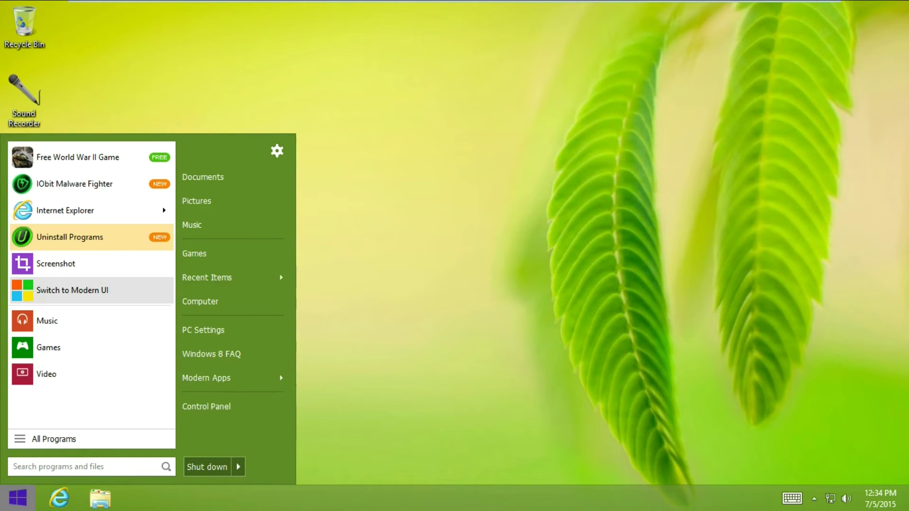
key("Return")
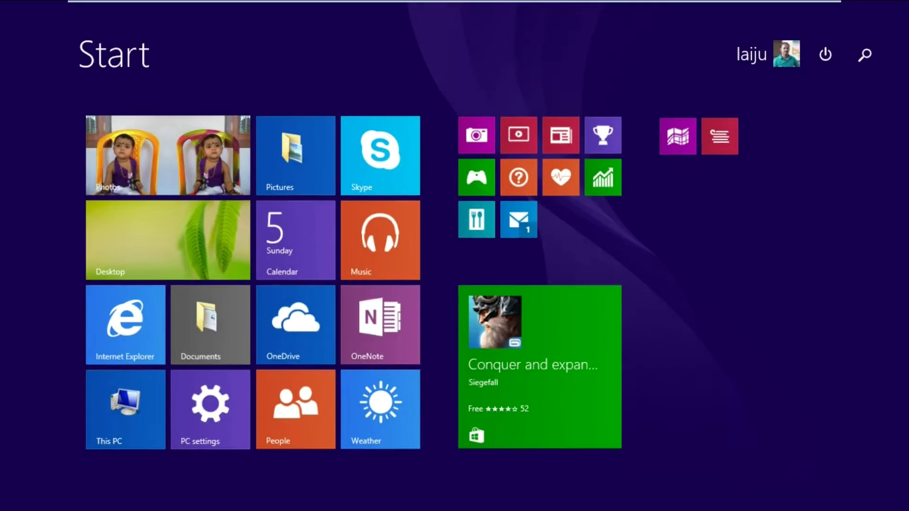
key("super")
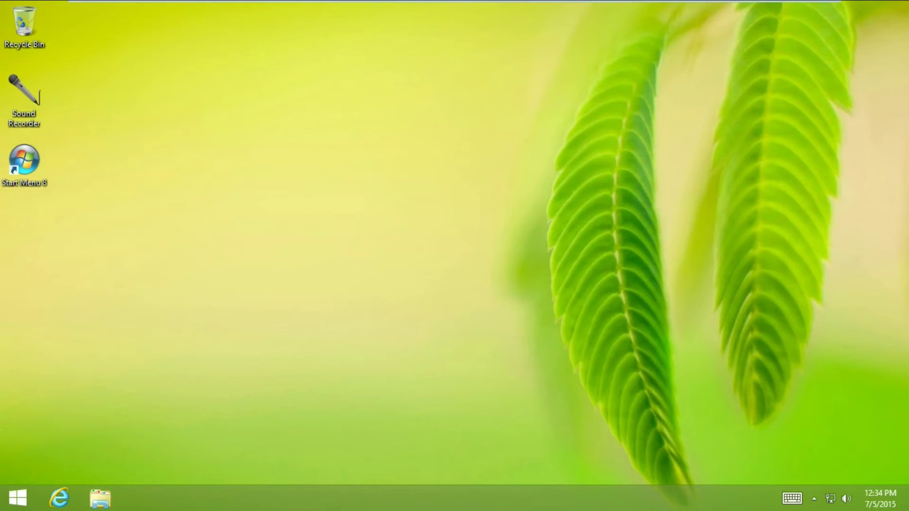
left_click(18, 497)
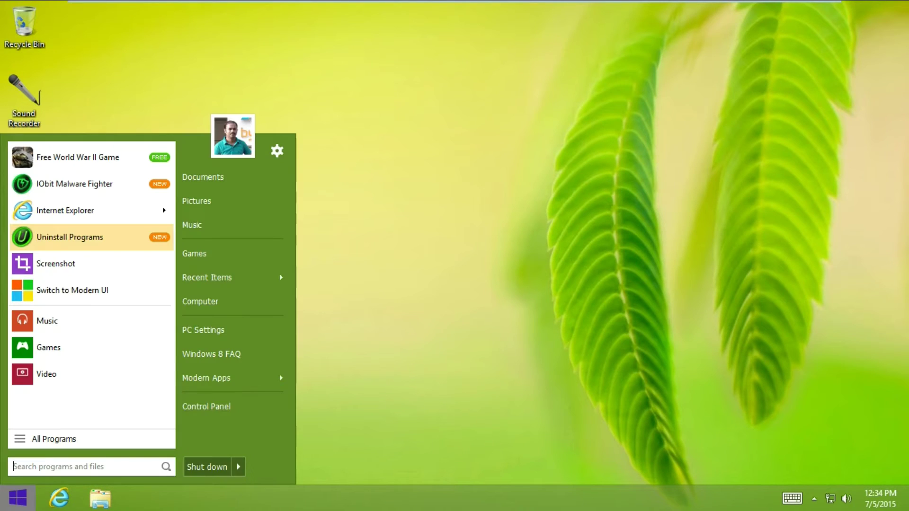
left_click(72, 290)
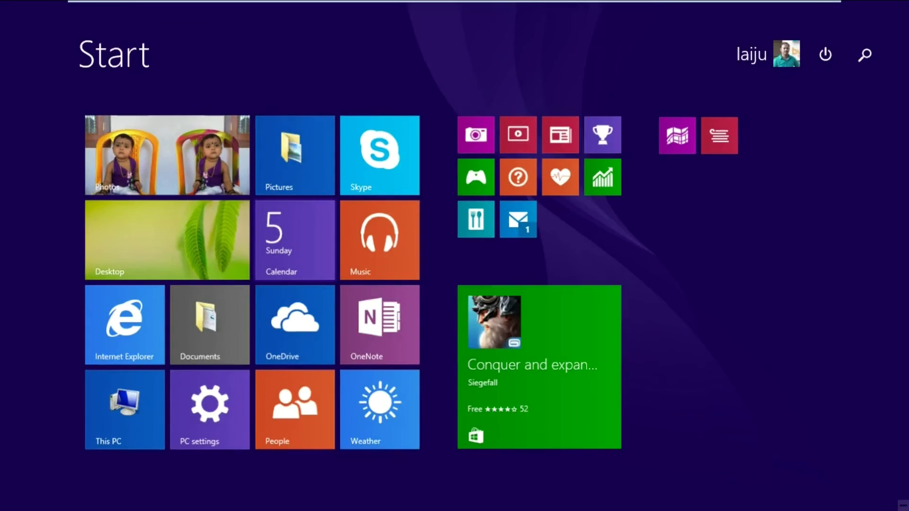
left_click(825, 54)
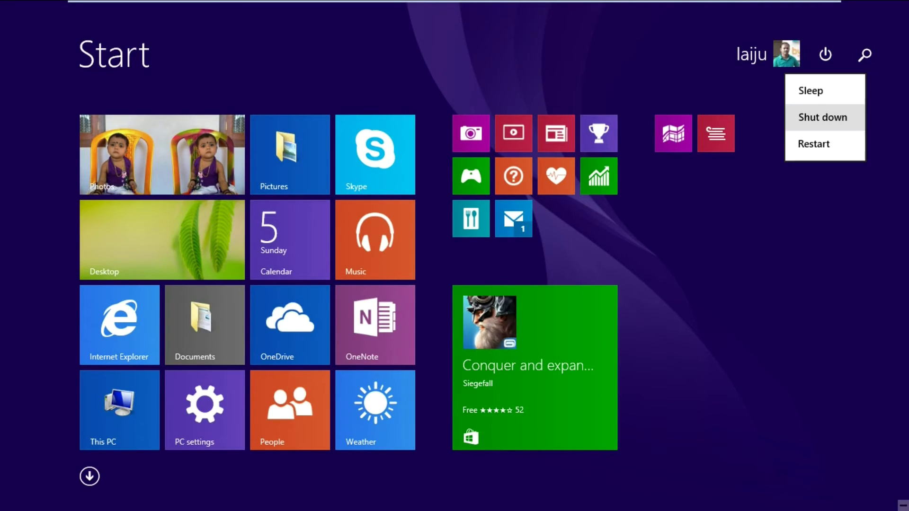
key("Escape")
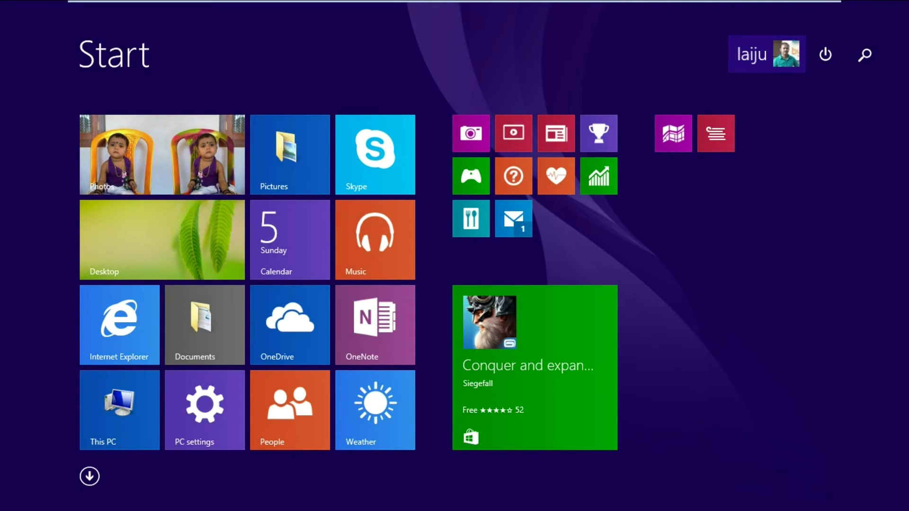
left_click(766, 54)
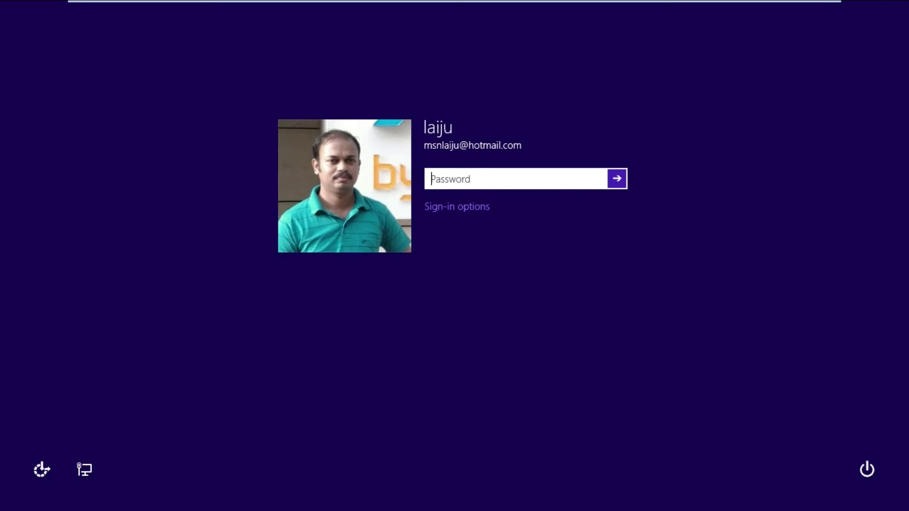
type("••")
type("•••••••")
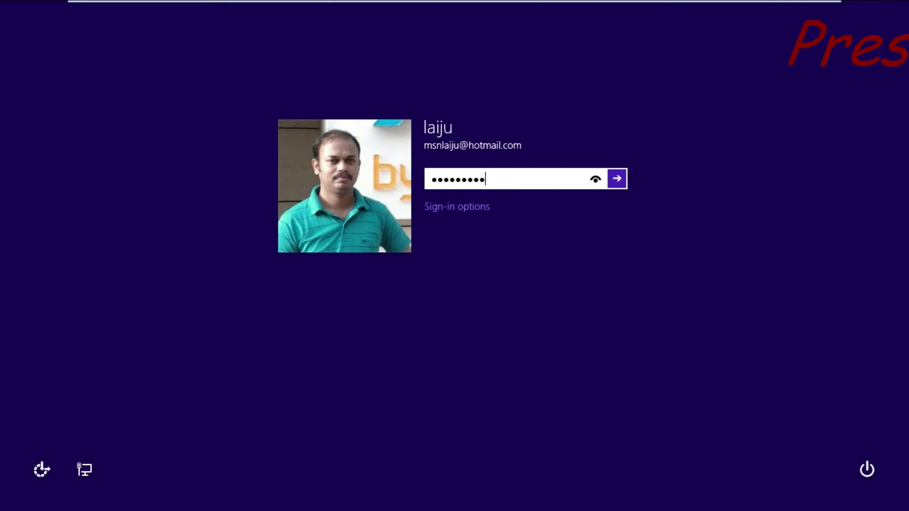
Submit the account password on the sign-in screen to reach the desktop.
key("Return")
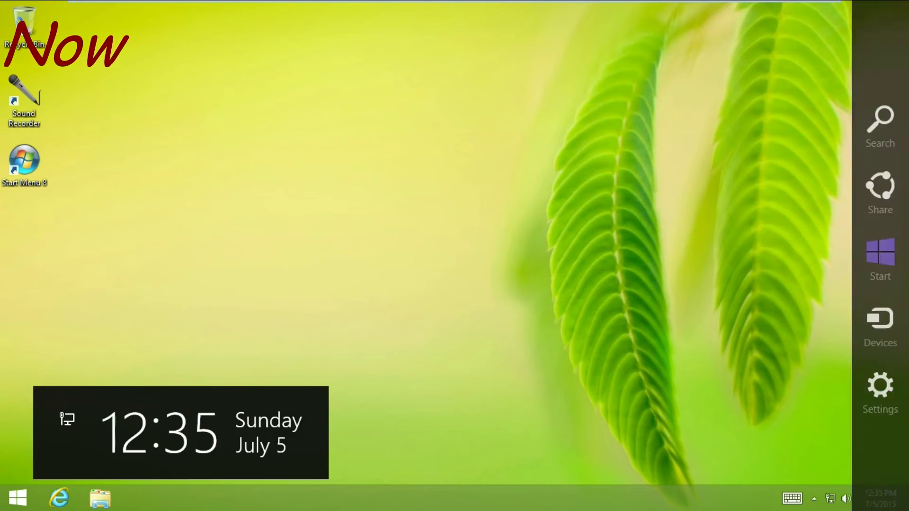
Reach Accounts sign-in options, change the wake-from-sleep password policy, and start adding a PIN.
left_click(880, 391)
left_click(842, 475)
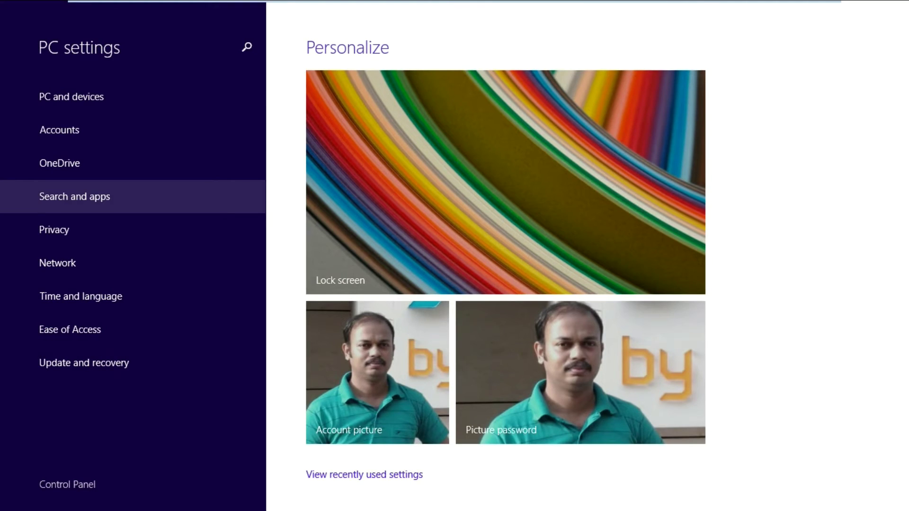
left_click(59, 130)
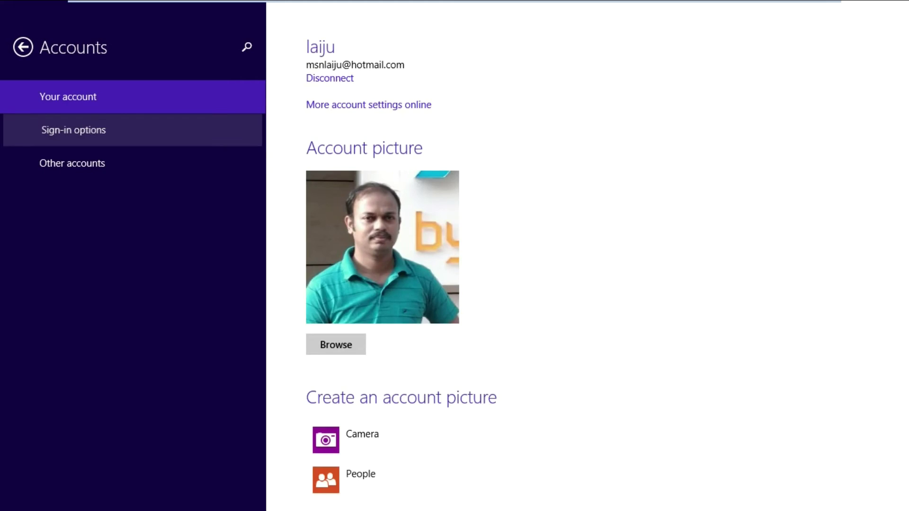
left_click(72, 130)
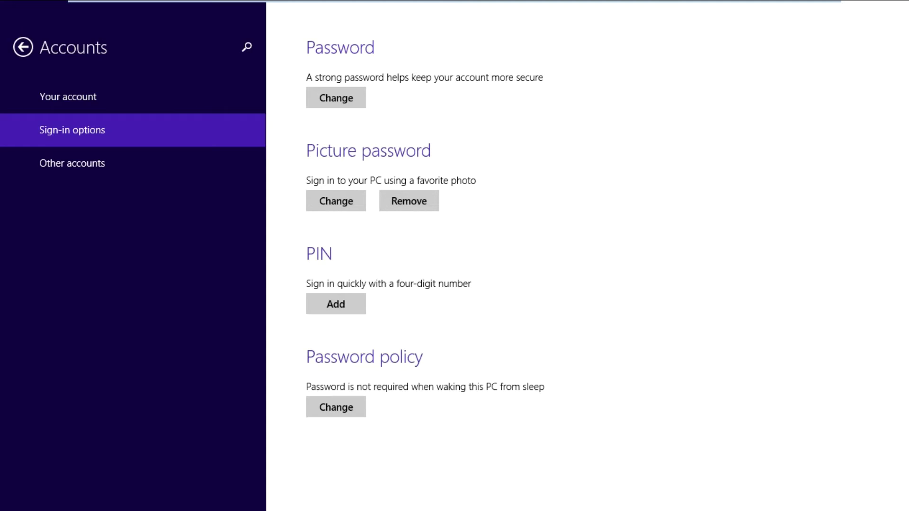
left_click(336, 407)
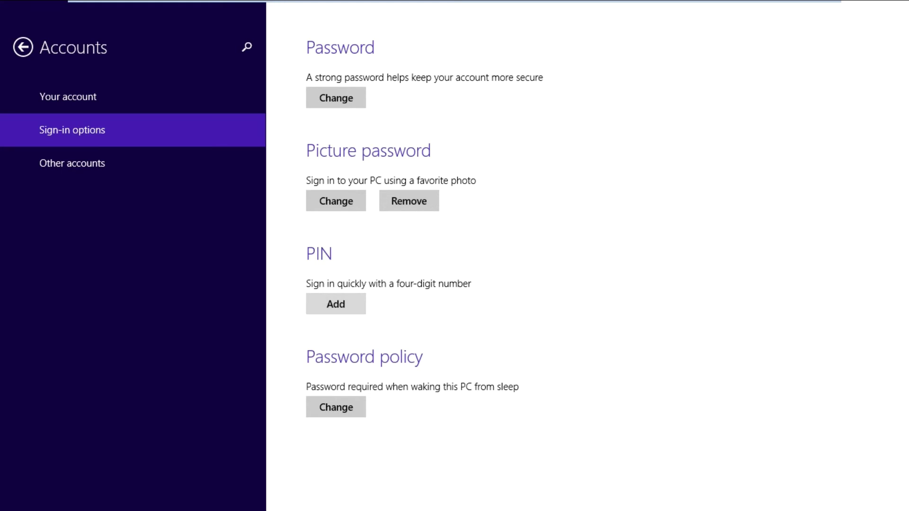
left_click(335, 303)
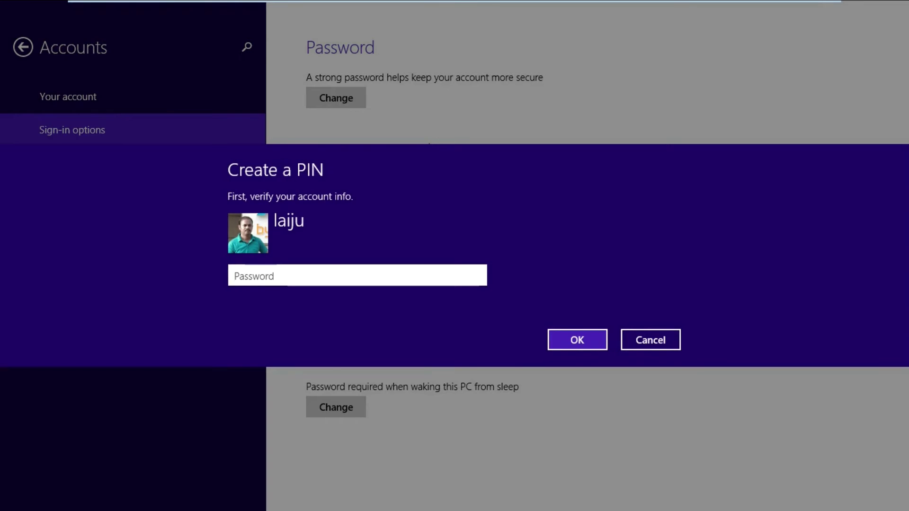
type("•••••")
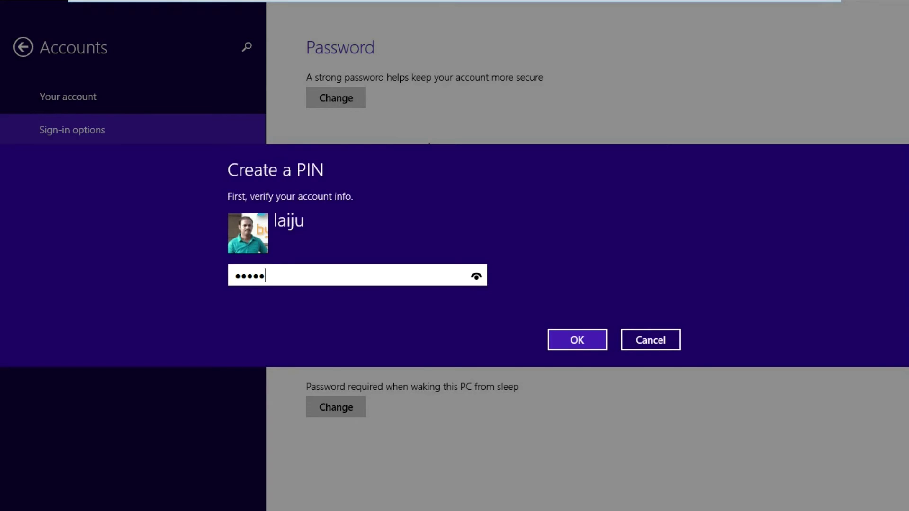
type("•••••••")
Verify the account password to reach the 4-digit PIN entry.
key("Return")
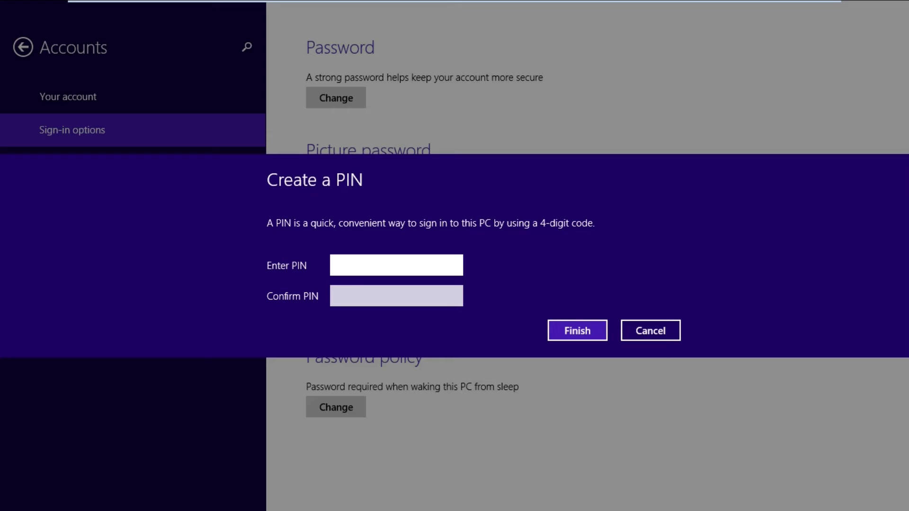
type("••")
type("••")
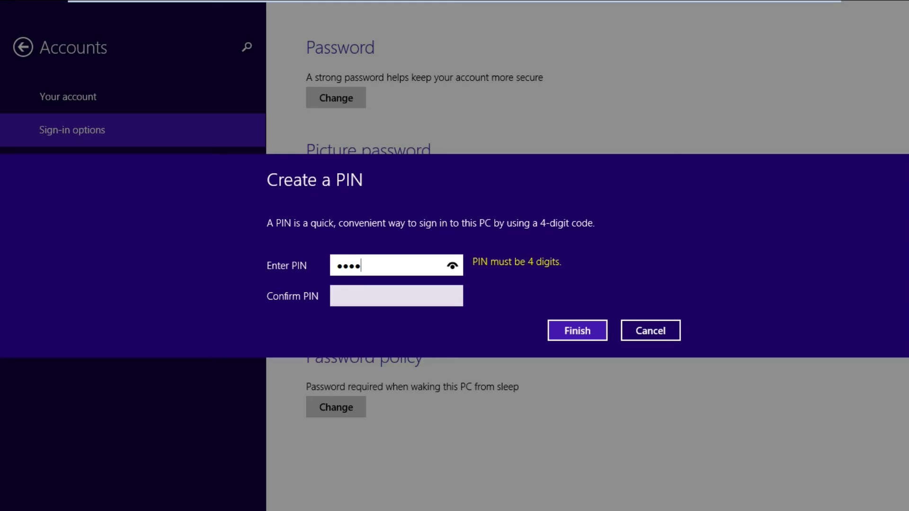
key("ctrl+a")
key("Tab")
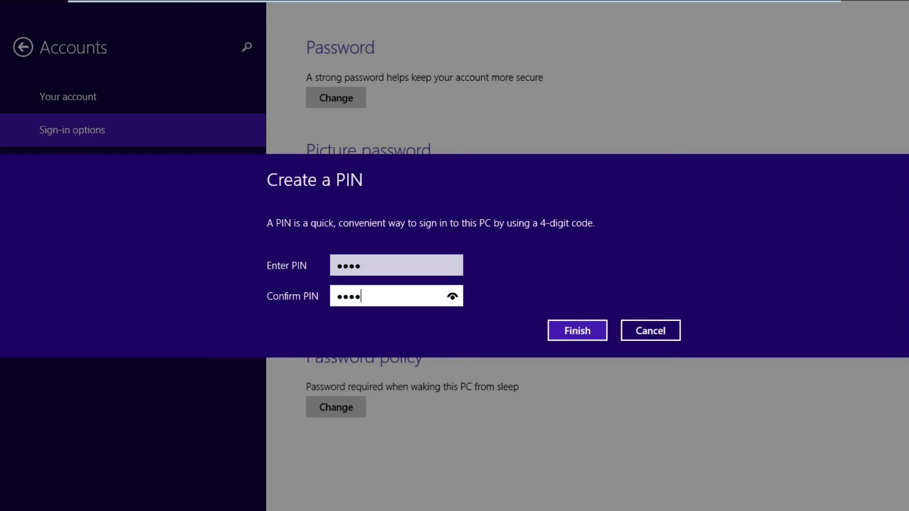
left_click(452, 297)
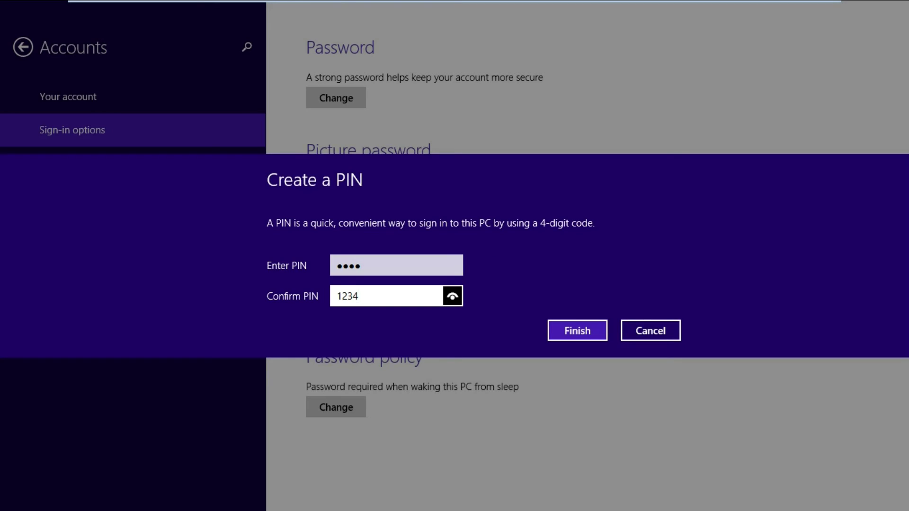
left_click(577, 329)
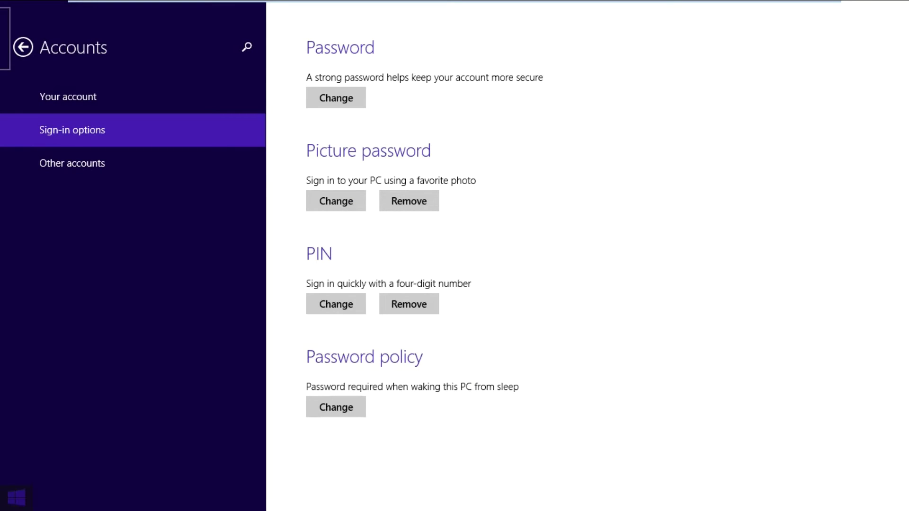
Sign out of the account from the Start screen's account menu.
left_click(15, 498)
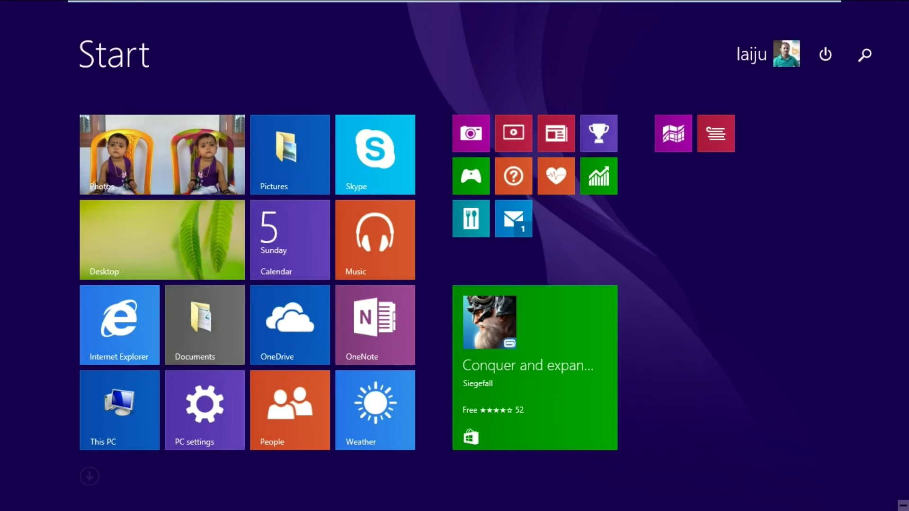
left_click(766, 54)
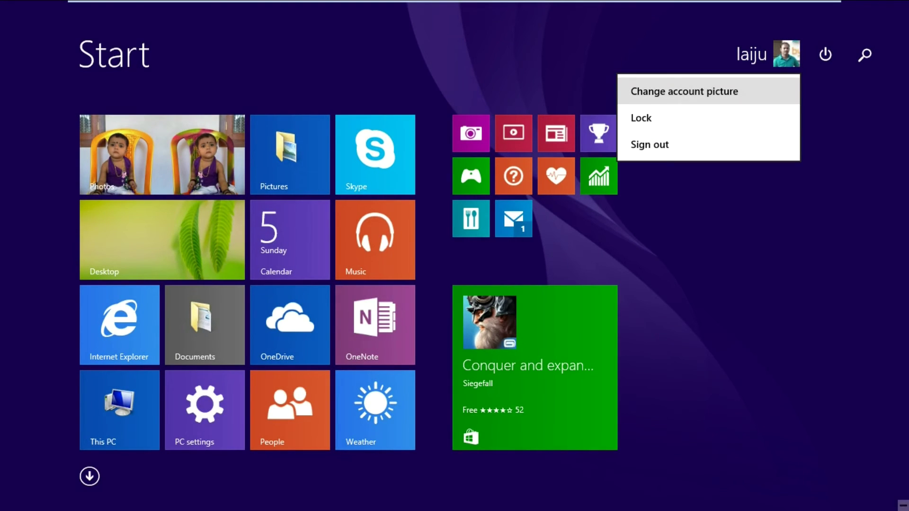
left_click(649, 144)
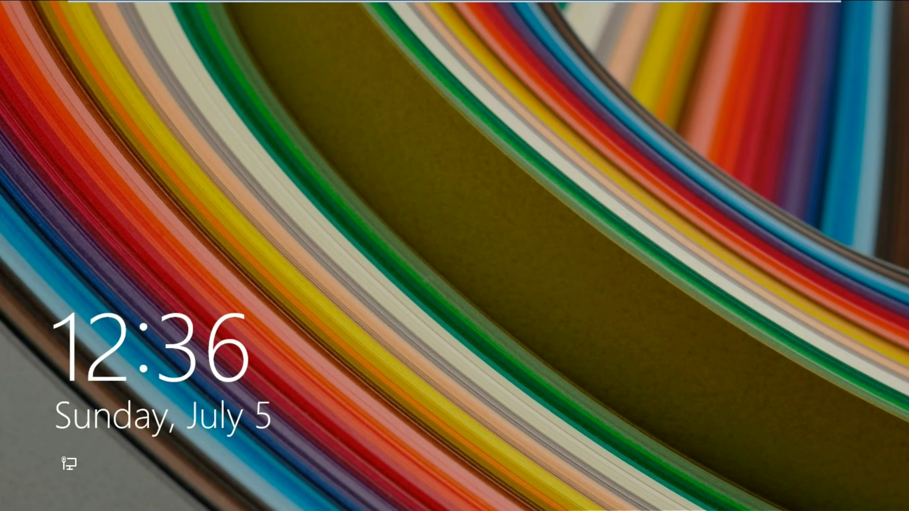
Dismiss the lock screen, submit a PIN that is rejected, and close the incorrect-PIN message.
key("space")
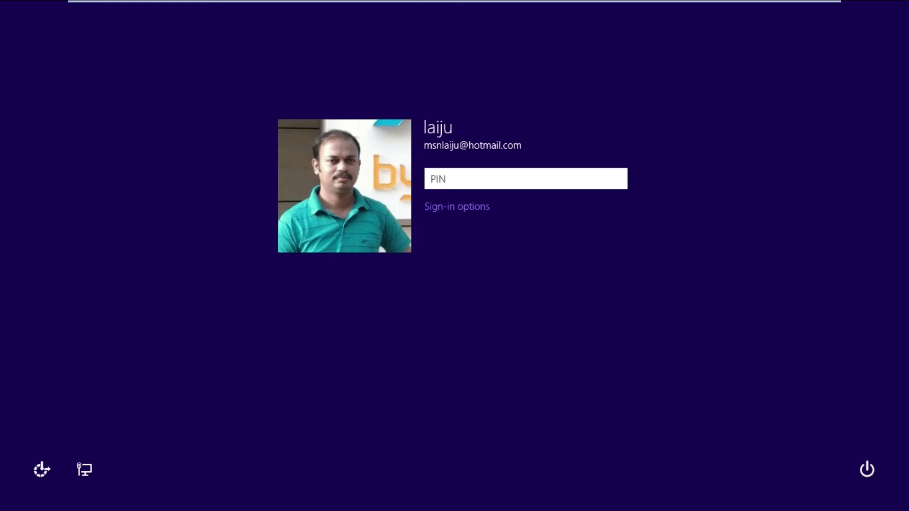
type("1")
type("•••")
key("Return")
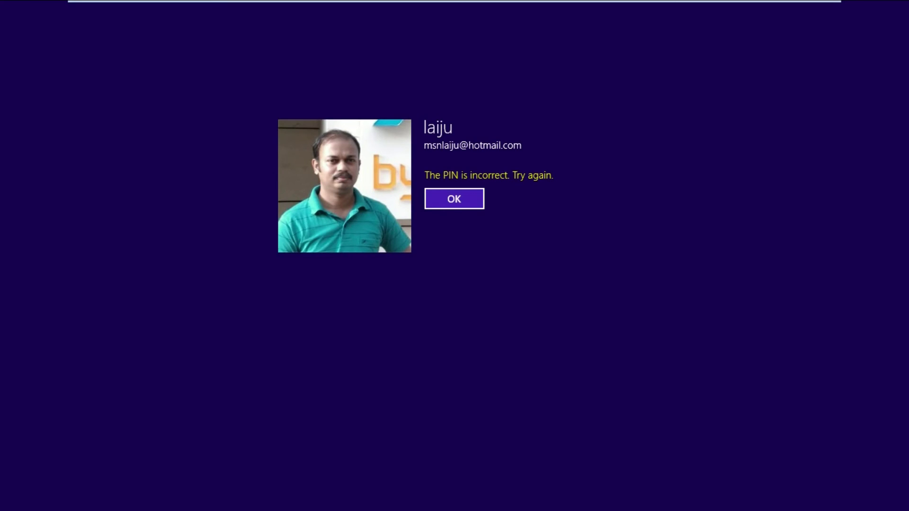
key("Return")
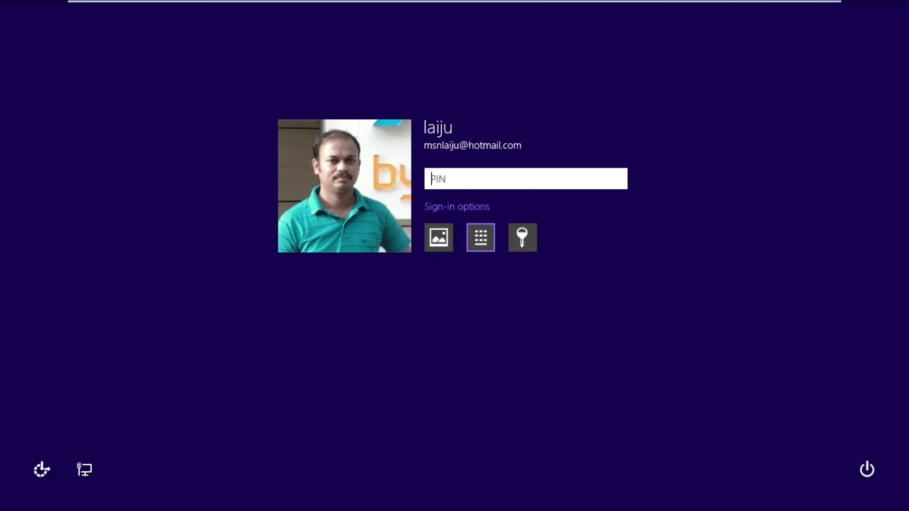
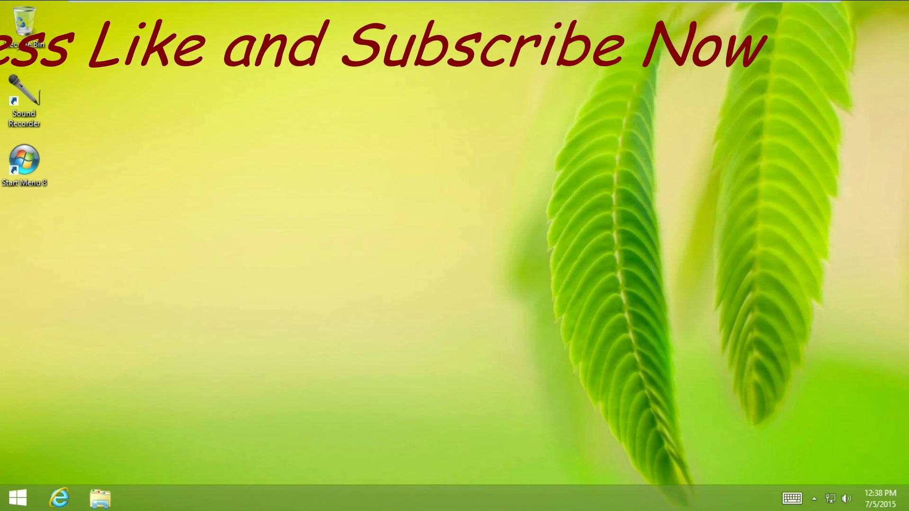
Open PC settings from the Settings charm using the keyboard.
key("super+c")
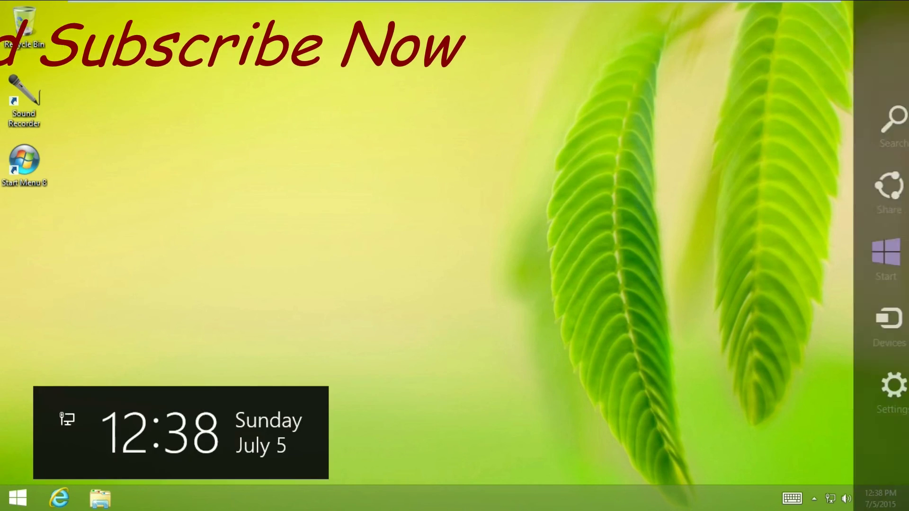
key("Up")
key("Return")
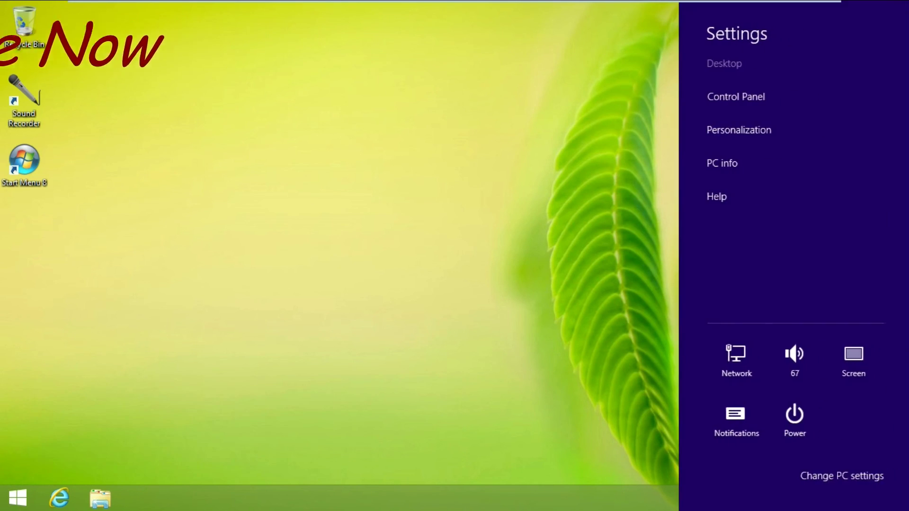
key("Up")
key("Return")
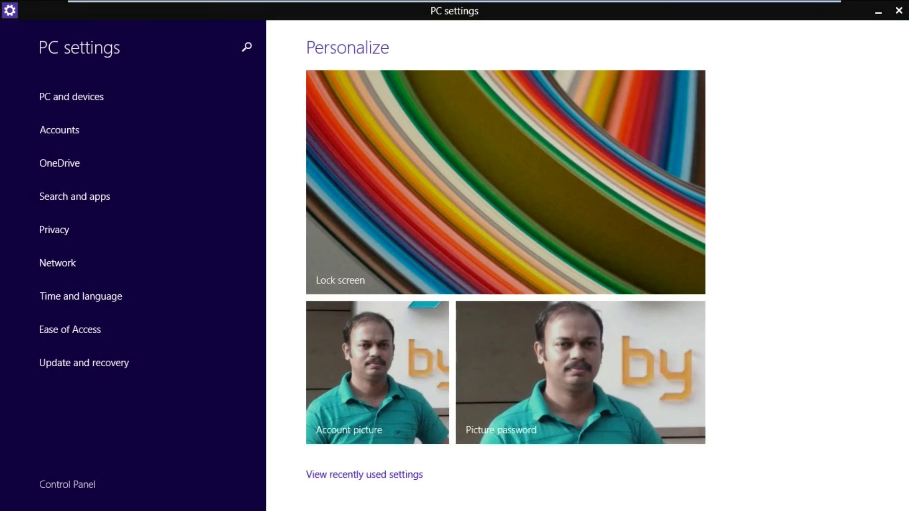
Go to Accounts > Sign-in options to show the PIN entry and its Remove choice.
key("Down")
key("Up")
key("Up")
key("Down")
key("Return")
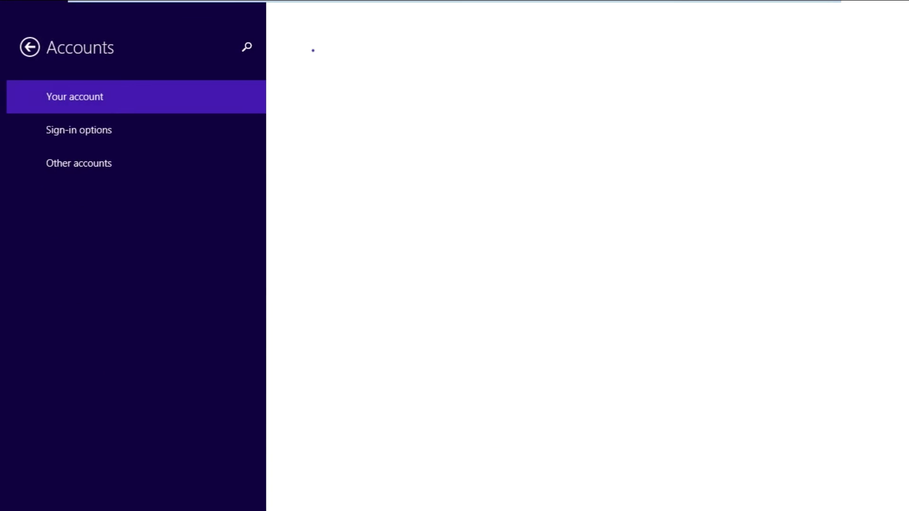
key("Down")
key("Return")
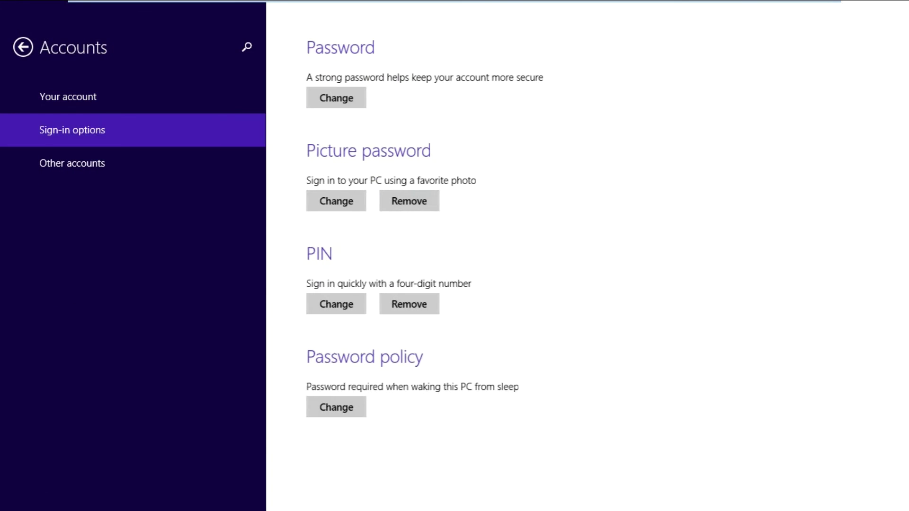